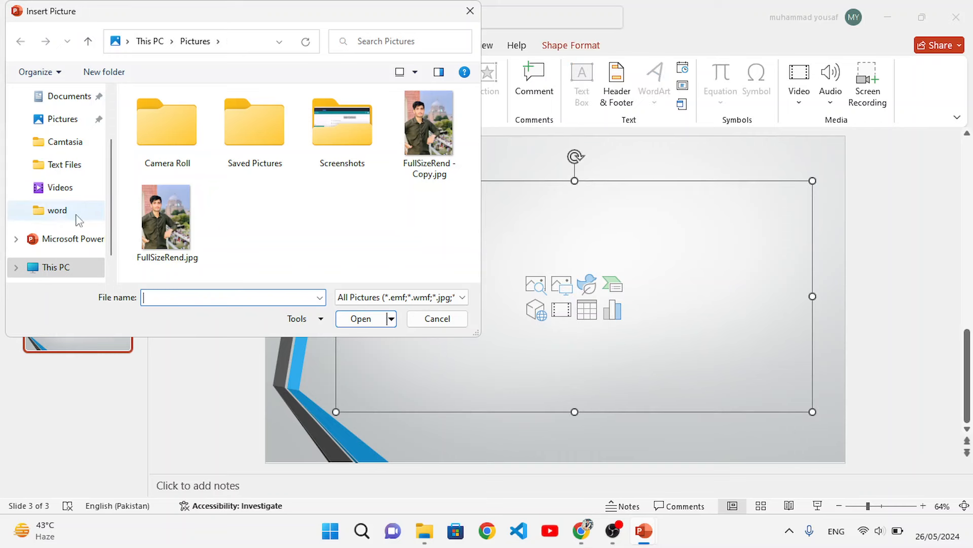
Insert the picture "autofill handle (2).png" from the Downloads folder onto slide 3
{"action": "scroll", "coordinate": [61, 142], "scroll_direction": "up", "scroll_amount": 3}
{"action": "left_click", "coordinate": [69, 147]}
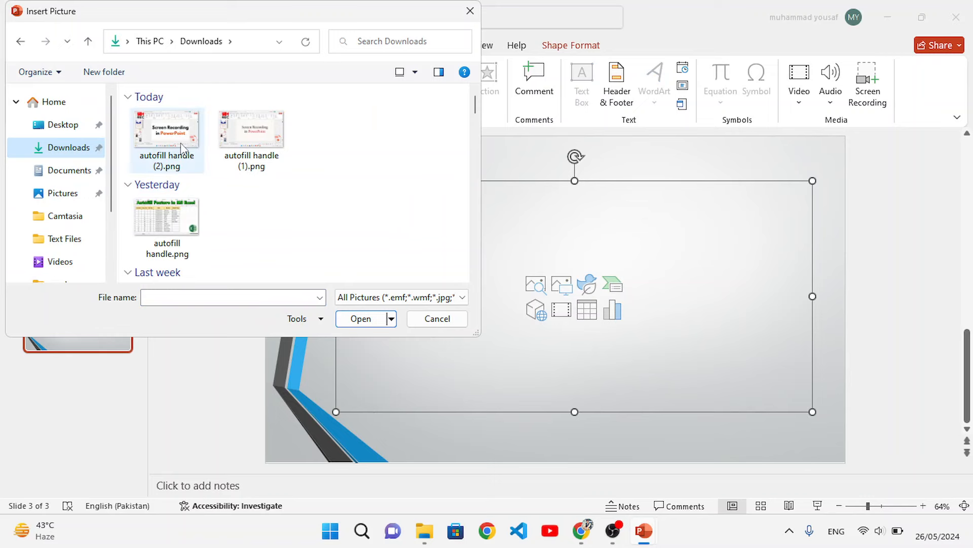
{"action": "double_click", "coordinate": [174, 145]}
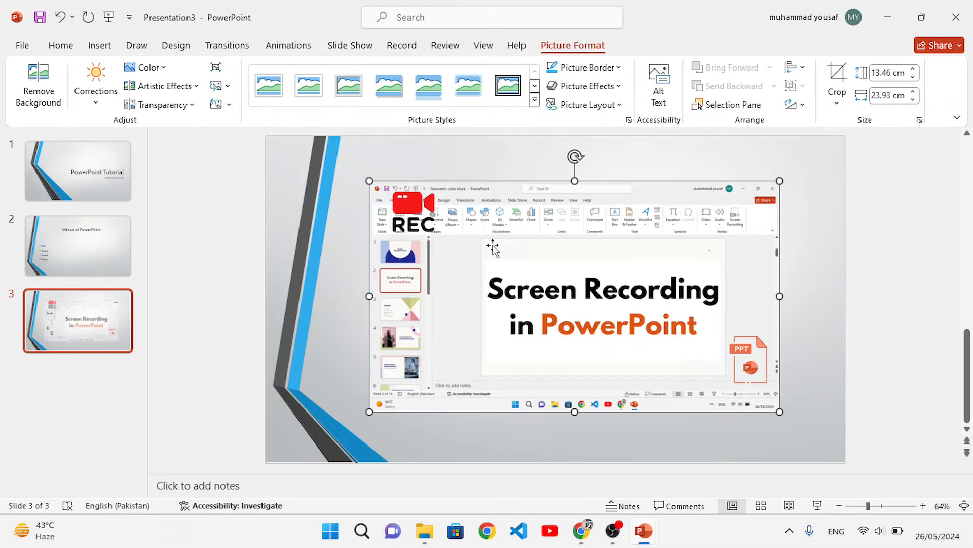
Shrink the inserted picture to about 12.51 cm high by 22.24 cm wide and reposition it near the slide's middle
{"action": "mouse_move", "coordinate": [588, 275]}
{"action": "left_mouse_down"}
{"action": "mouse_move", "coordinate": [583, 285]}
{"action": "mouse_move", "coordinate": [597, 277]}
{"action": "left_mouse_up"}
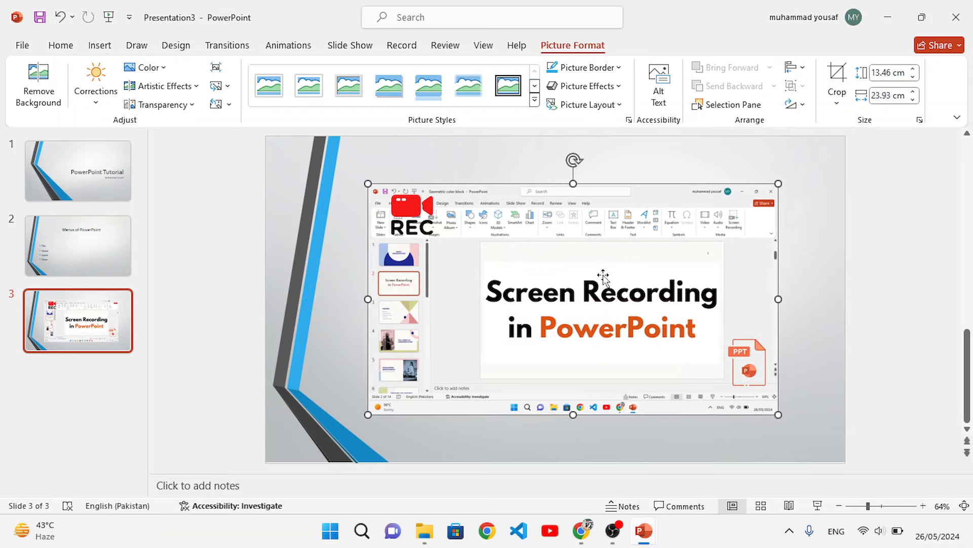
{"action": "left_click_drag", "start_coordinate": [778, 183], "coordinate": [750, 200]}
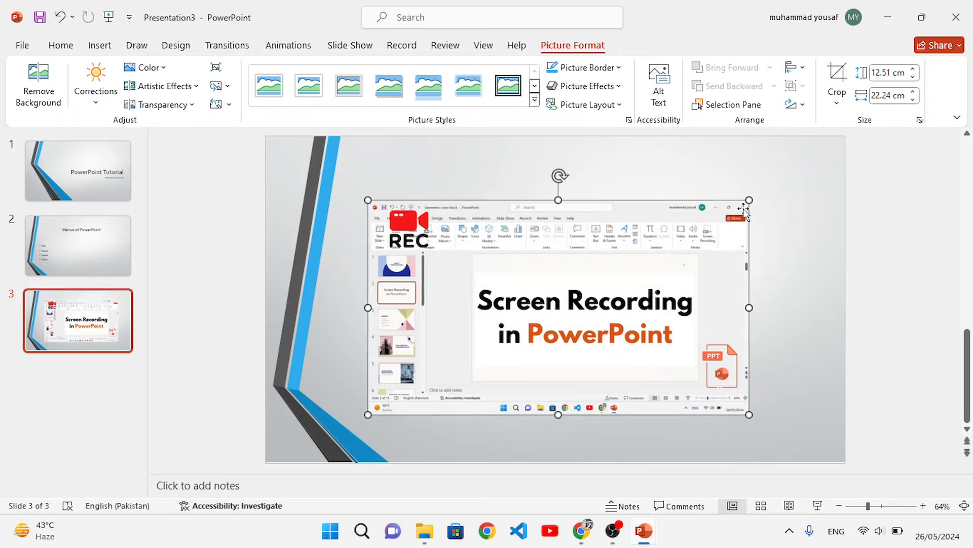
{"action": "left_click_drag", "start_coordinate": [662, 262], "coordinate": [671, 261]}
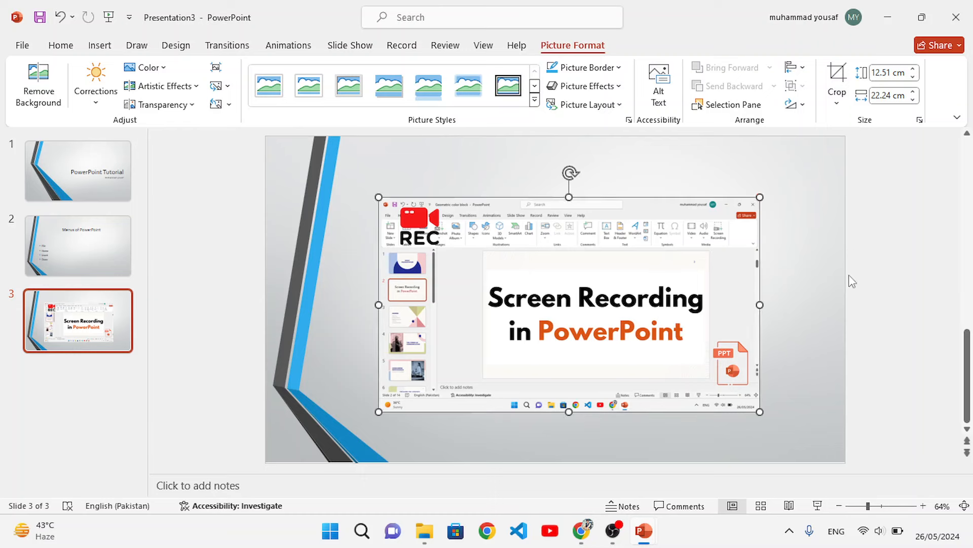
{"action": "left_click", "coordinate": [823, 279]}
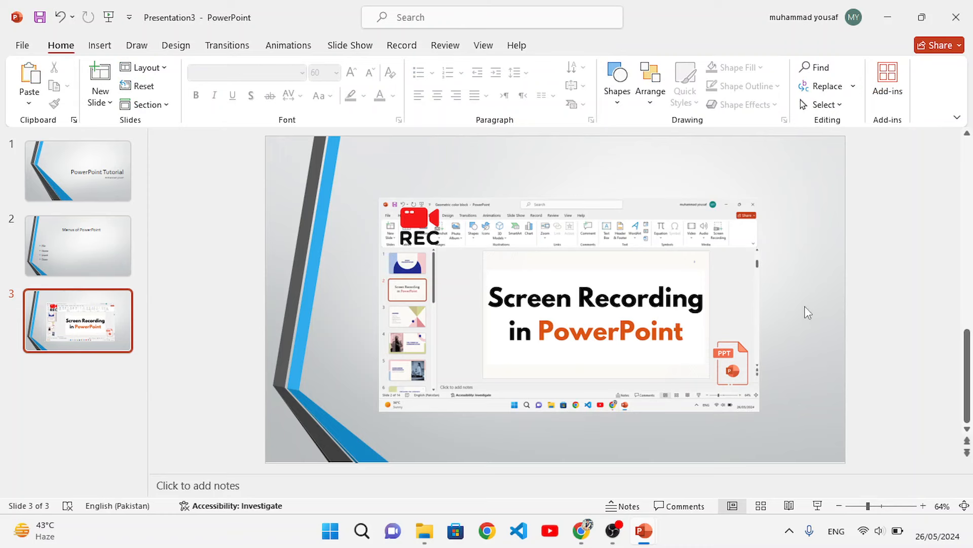
Add a new slide with the Blank layout after slide 3
{"action": "left_click", "coordinate": [101, 47]}
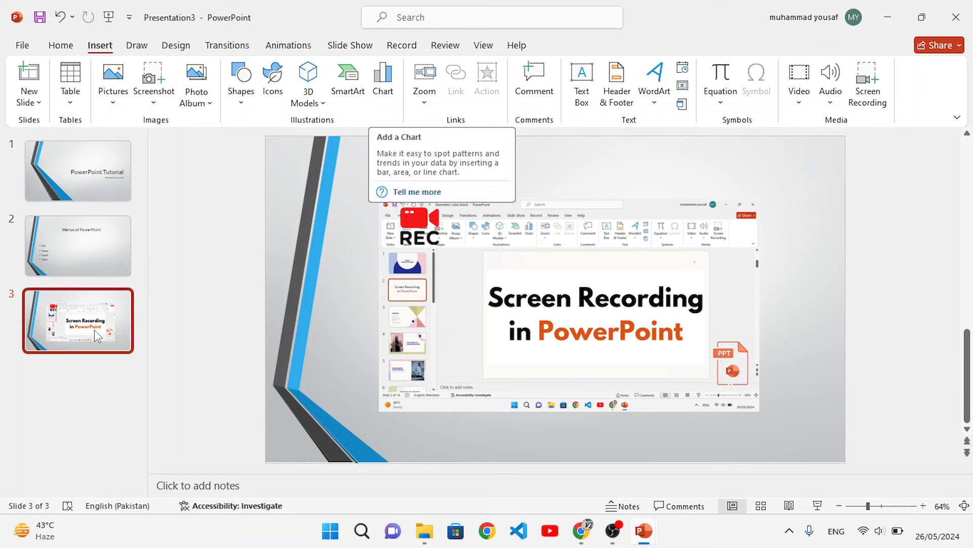
{"action": "left_click", "coordinate": [23, 104]}
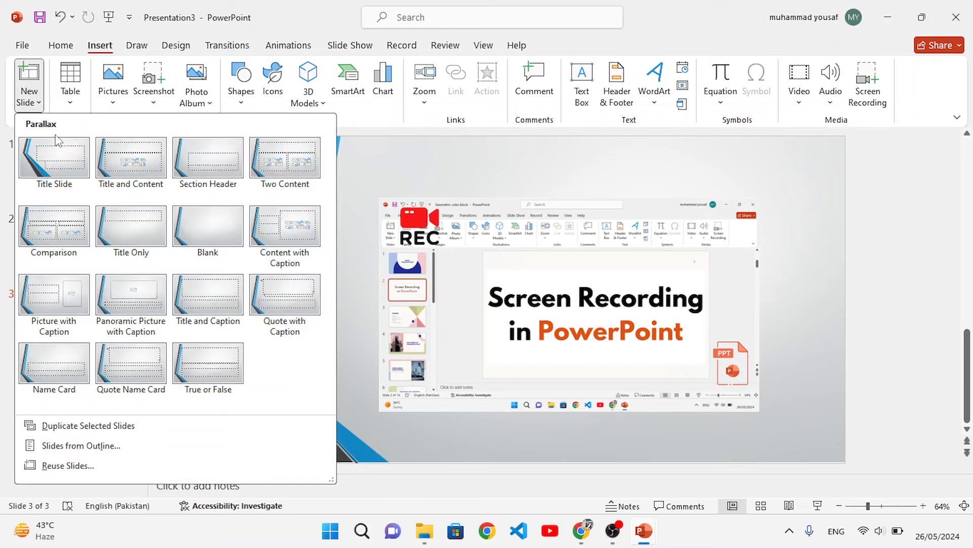
{"action": "left_click", "coordinate": [203, 229]}
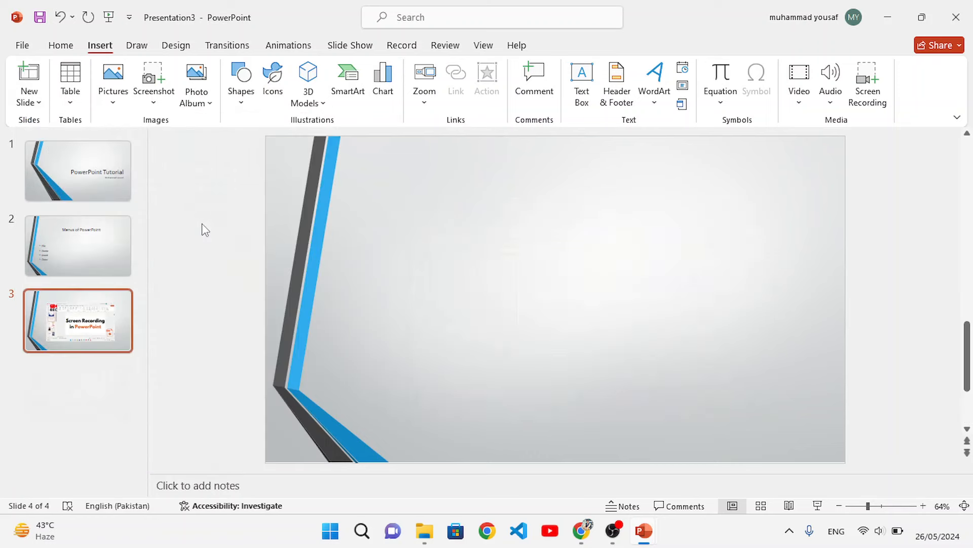
Insert a Clustered Column chart on the blank slide 4
{"action": "left_click", "coordinate": [386, 99]}
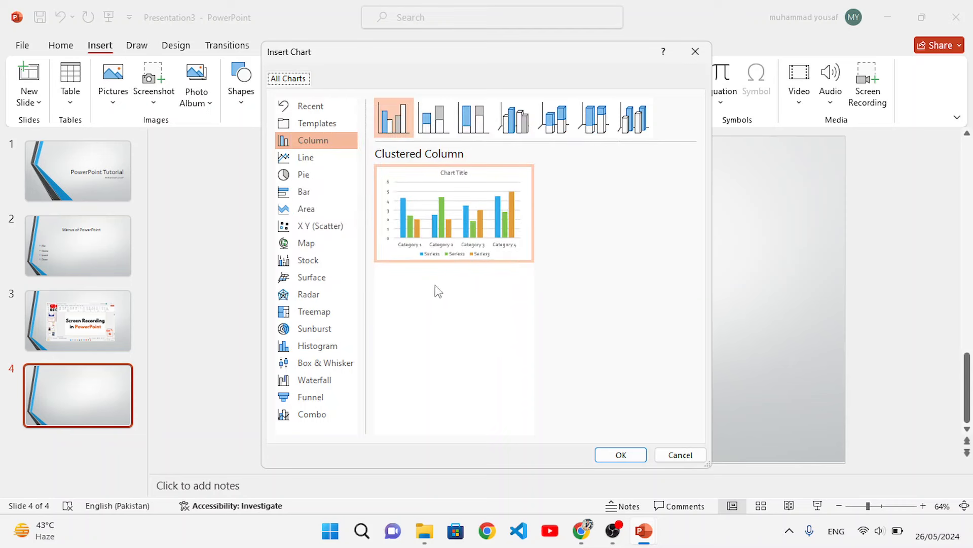
{"action": "left_click", "coordinate": [308, 177]}
{"action": "left_click", "coordinate": [305, 163]}
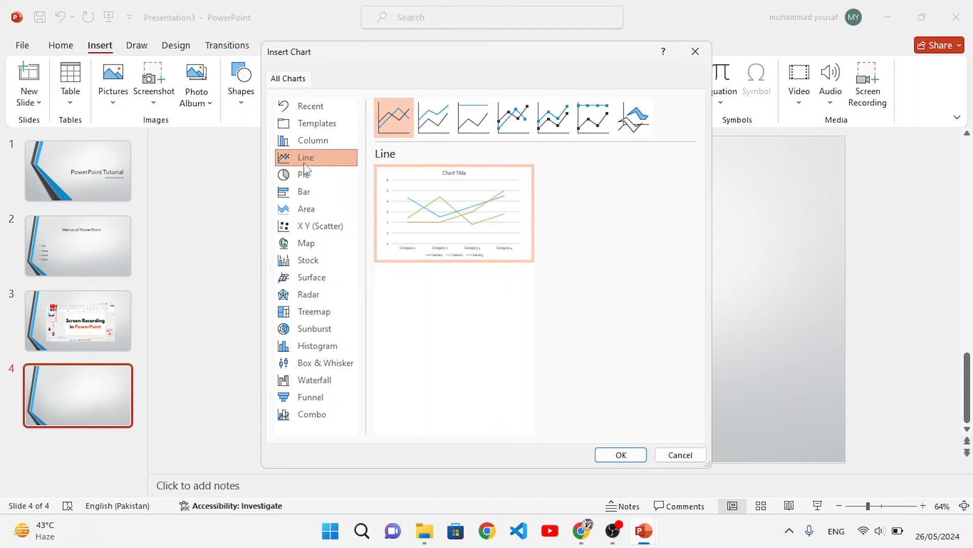
{"action": "left_click", "coordinate": [311, 143]}
{"action": "mouse_move", "coordinate": [517, 233]}
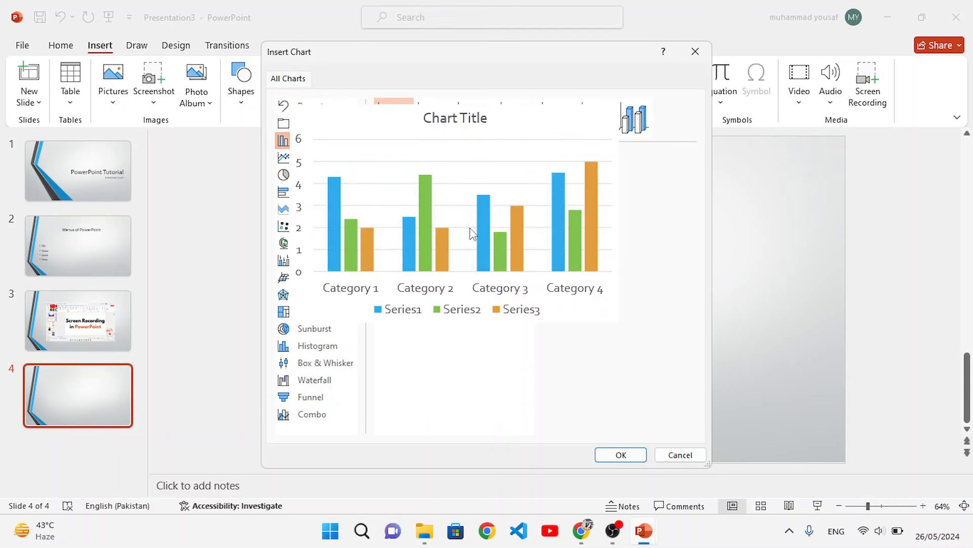
{"action": "left_click", "coordinate": [621, 455]}
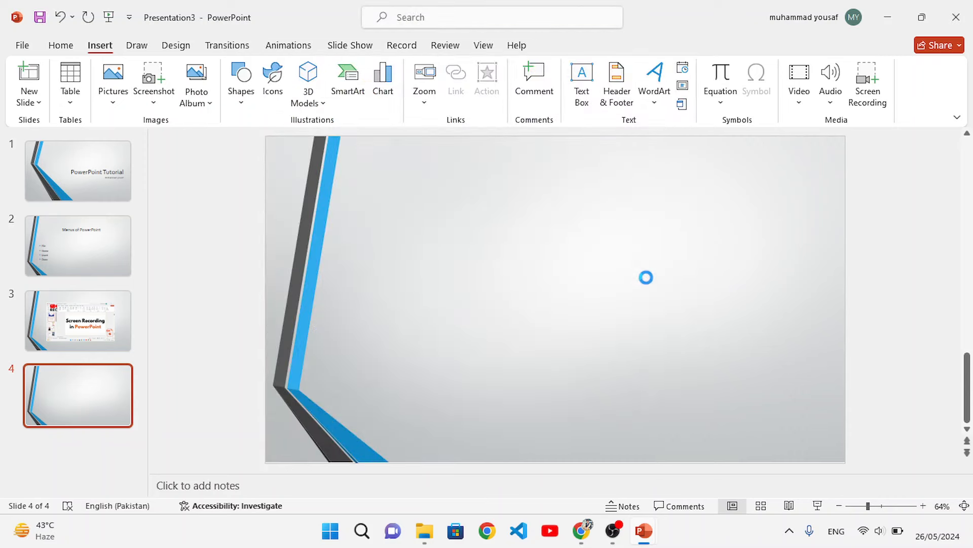
Examine the category and series values in the chart's data sheet, and close the sheet
{"action": "scroll", "coordinate": [452, 118], "scroll_direction": "down", "scroll_amount": 2}
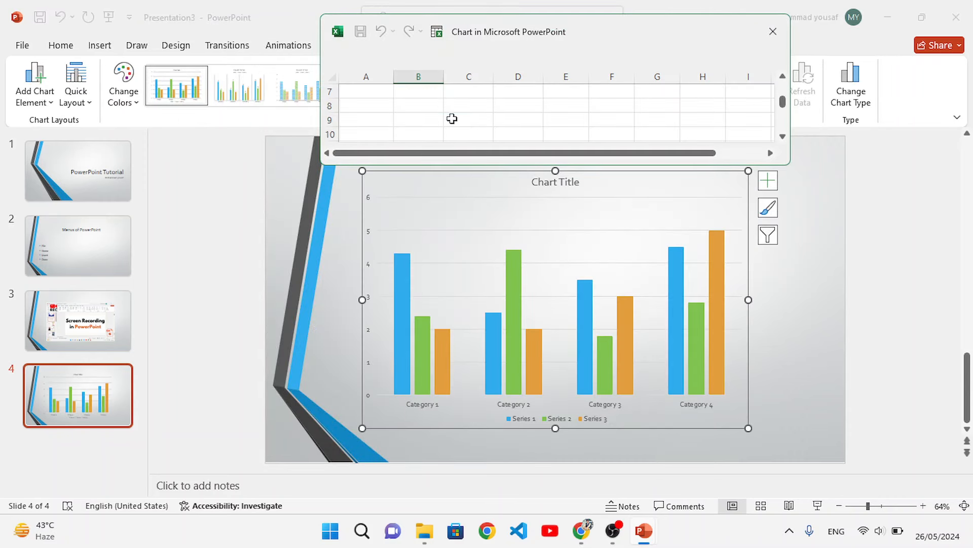
{"action": "scroll", "coordinate": [452, 118], "scroll_direction": "up", "scroll_amount": 2}
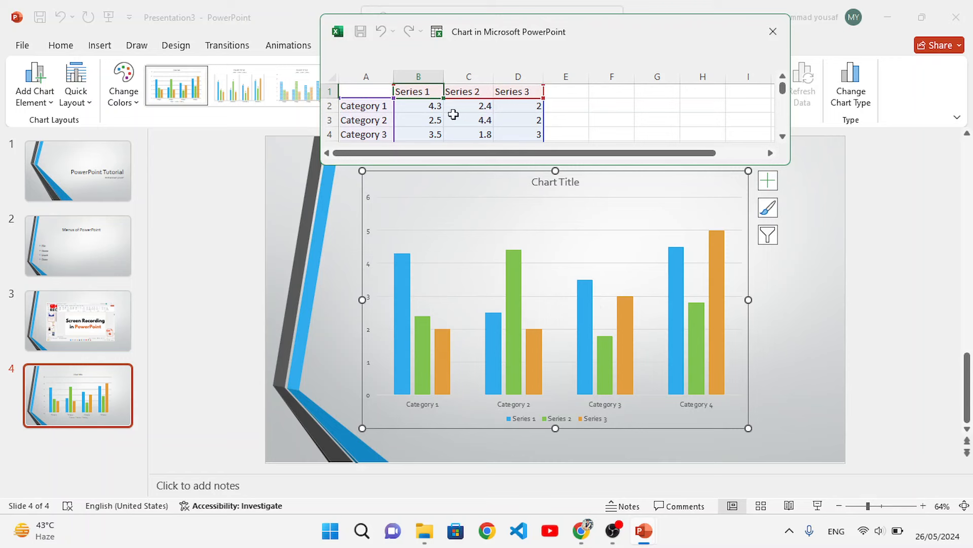
{"action": "scroll", "coordinate": [454, 114], "scroll_direction": "down", "scroll_amount": 1}
{"action": "scroll", "coordinate": [452, 118], "scroll_direction": "up", "scroll_amount": 1}
{"action": "scroll", "coordinate": [435, 119], "scroll_direction": "down", "scroll_amount": 1}
{"action": "scroll", "coordinate": [434, 119], "scroll_direction": "up", "scroll_amount": 1}
{"action": "scroll", "coordinate": [440, 118], "scroll_direction": "down", "scroll_amount": 2}
{"action": "scroll", "coordinate": [431, 119], "scroll_direction": "up", "scroll_amount": 2}
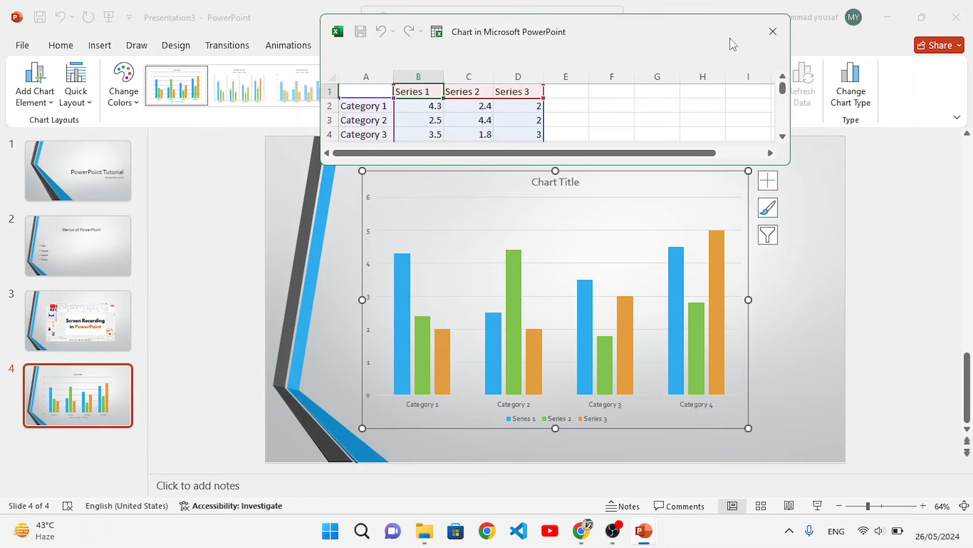
{"action": "left_click", "coordinate": [773, 31]}
Shrink the column chart and move it up toward the middle of slide 4
{"action": "left_click_drag", "start_coordinate": [748, 170], "coordinate": [675, 228]}
{"action": "left_click", "coordinate": [615, 298]}
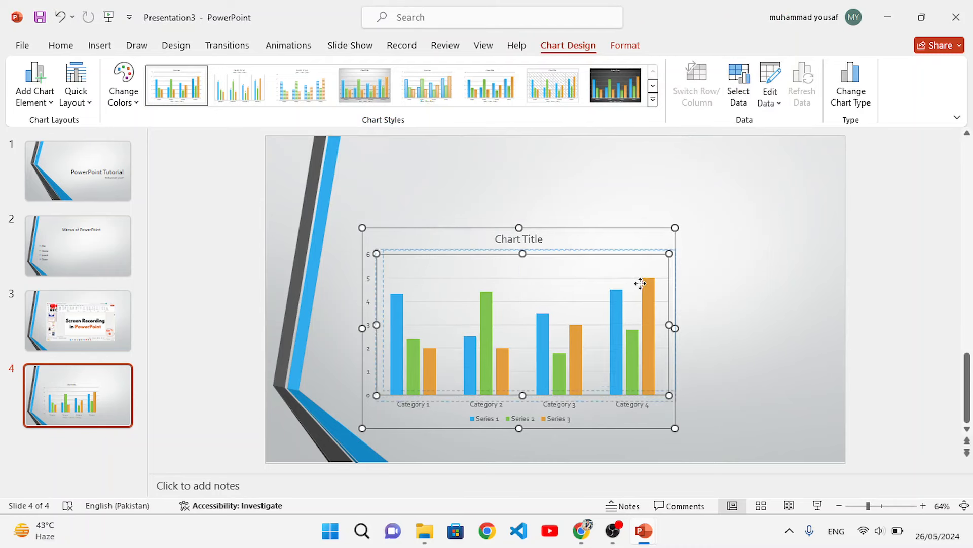
{"action": "left_click", "coordinate": [722, 300]}
{"action": "left_click", "coordinate": [647, 308]}
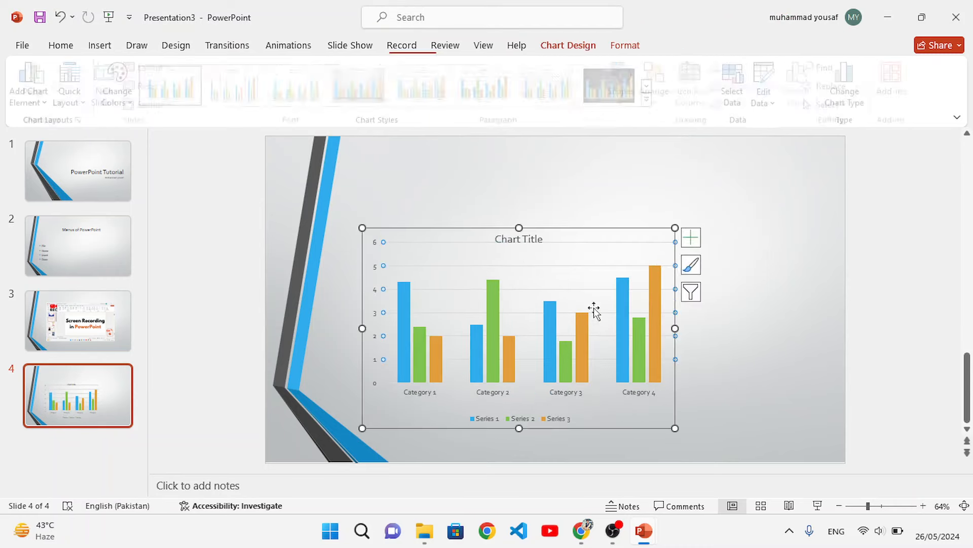
{"action": "left_click_drag", "start_coordinate": [619, 230], "coordinate": [664, 196]}
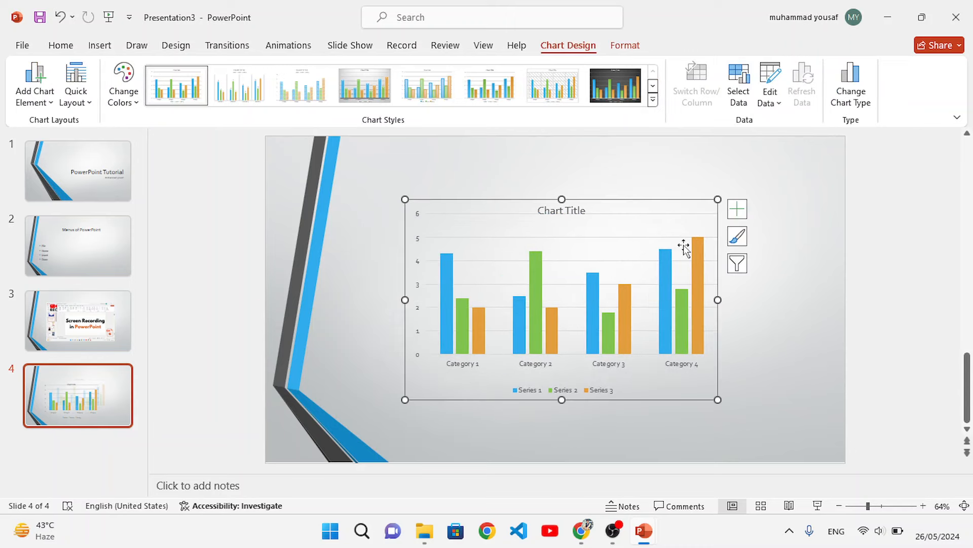
{"action": "left_click", "coordinate": [801, 329]}
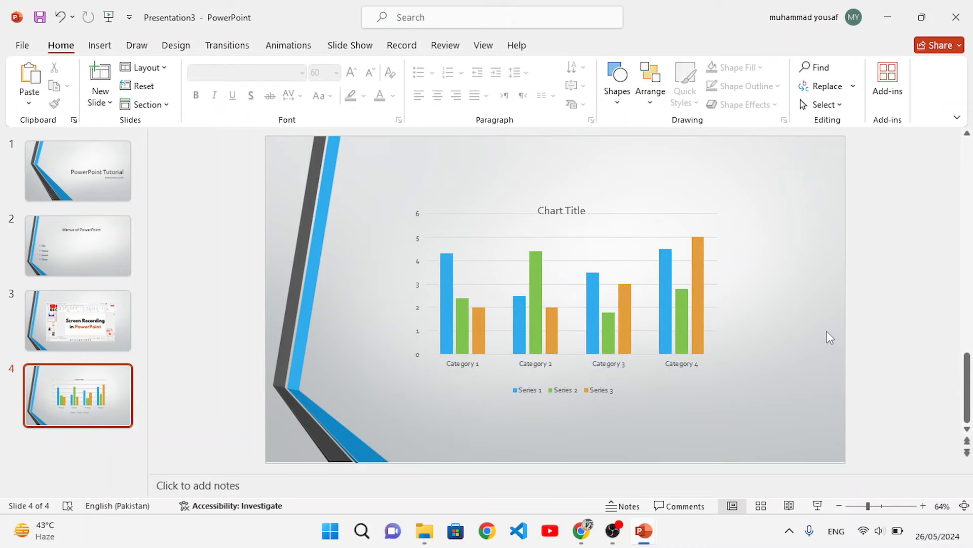
{"action": "left_click", "coordinate": [558, 211]}
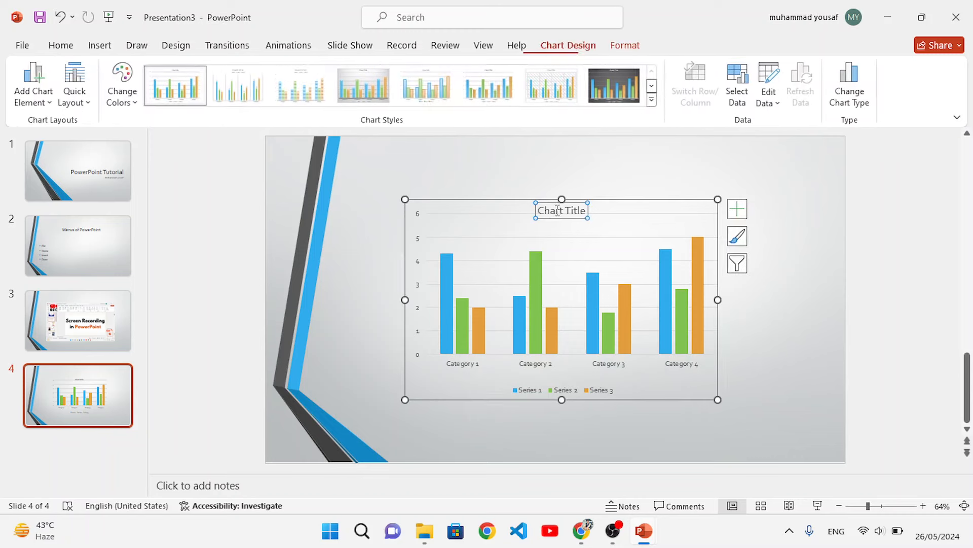
{"action": "left_click", "coordinate": [614, 188]}
{"action": "left_click", "coordinate": [576, 243]}
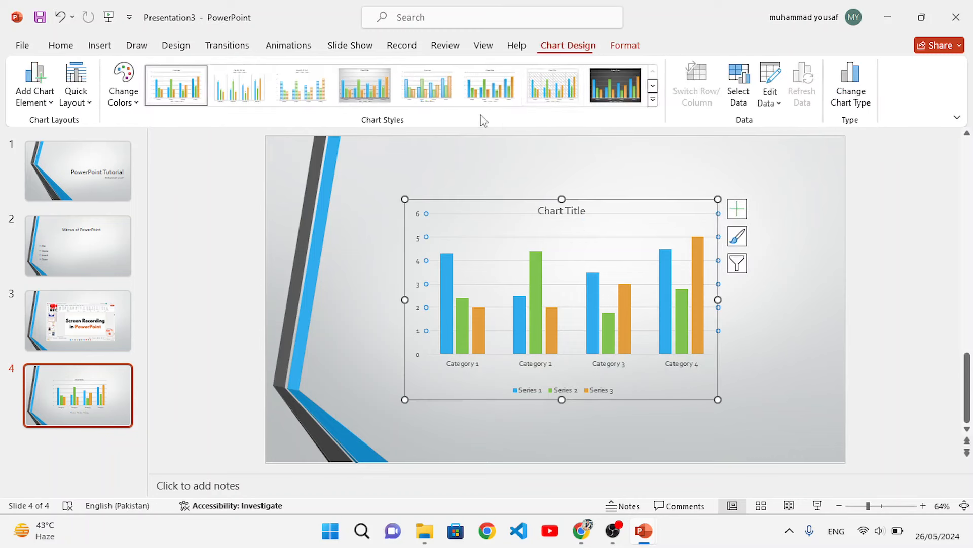
{"action": "left_click", "coordinate": [804, 275]}
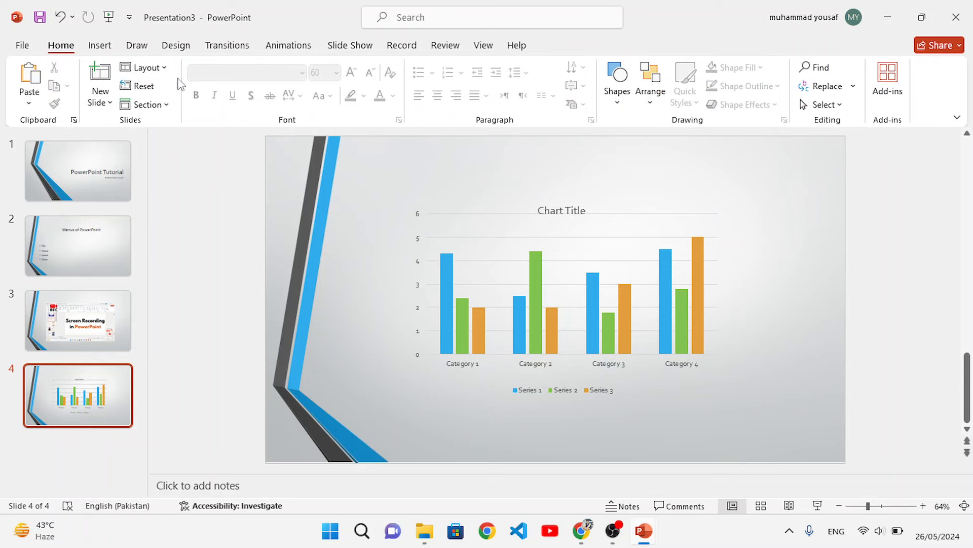
Draw a text box above the column chart, about as wide as the chart, and leave it empty
{"action": "left_click", "coordinate": [99, 45]}
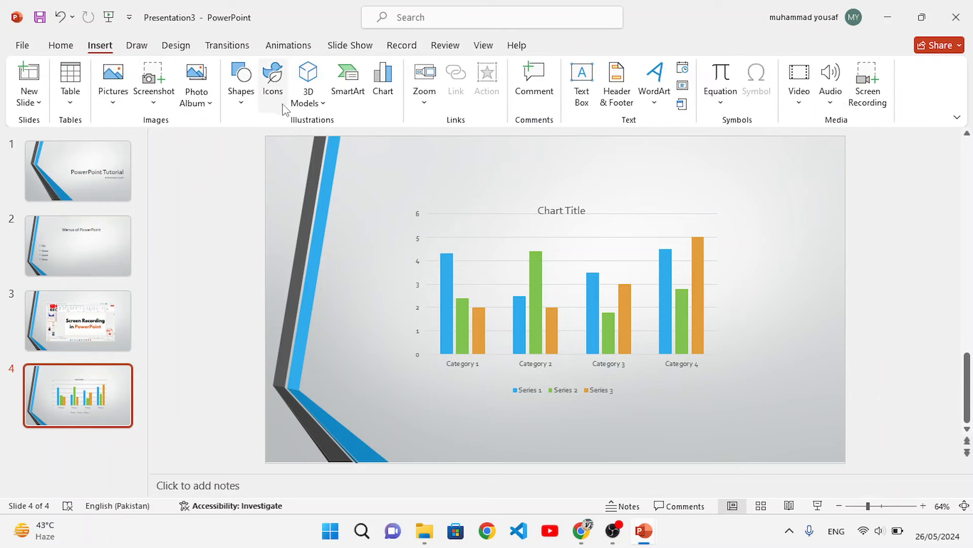
{"action": "left_click", "coordinate": [239, 96]}
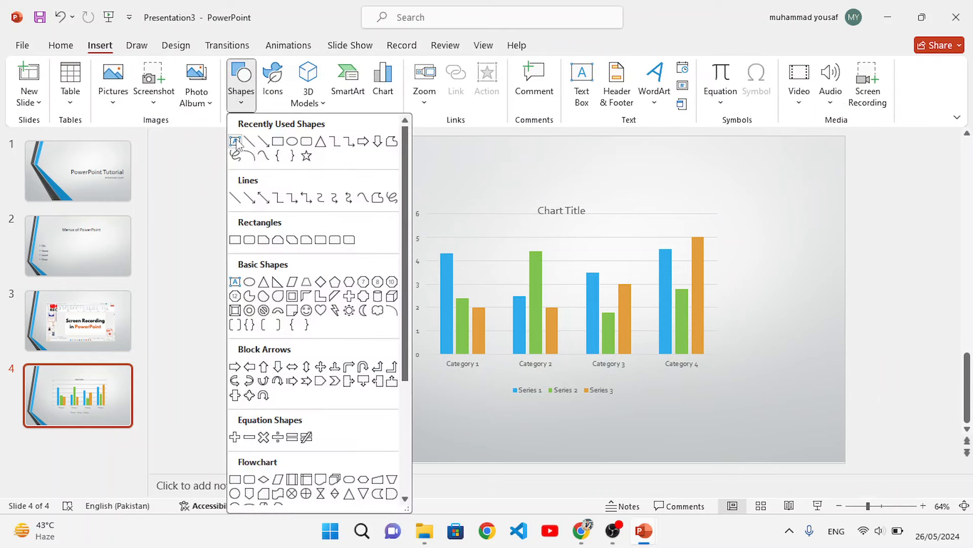
{"action": "left_click", "coordinate": [235, 140]}
{"action": "left_click_drag", "start_coordinate": [427, 146], "coordinate": [724, 179]}
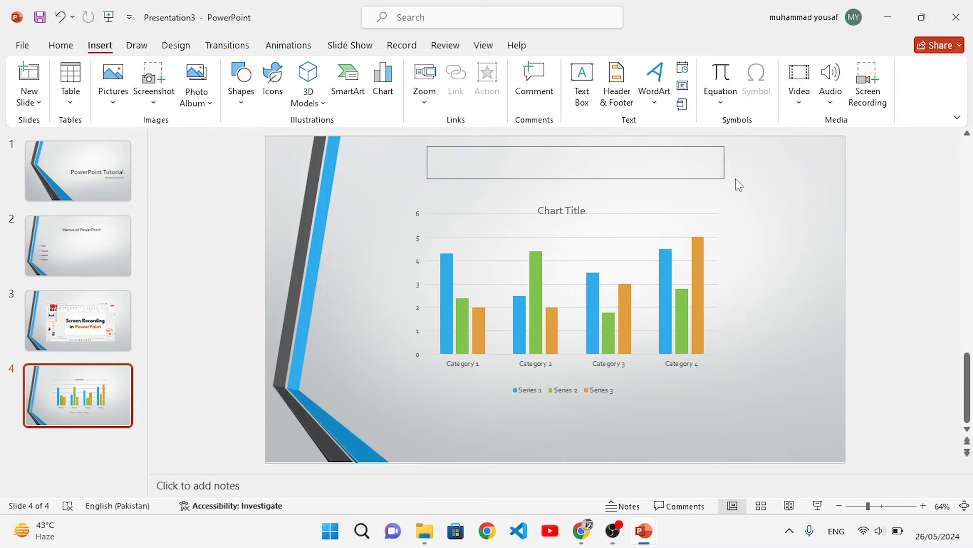
{"action": "left_click", "coordinate": [810, 237]}
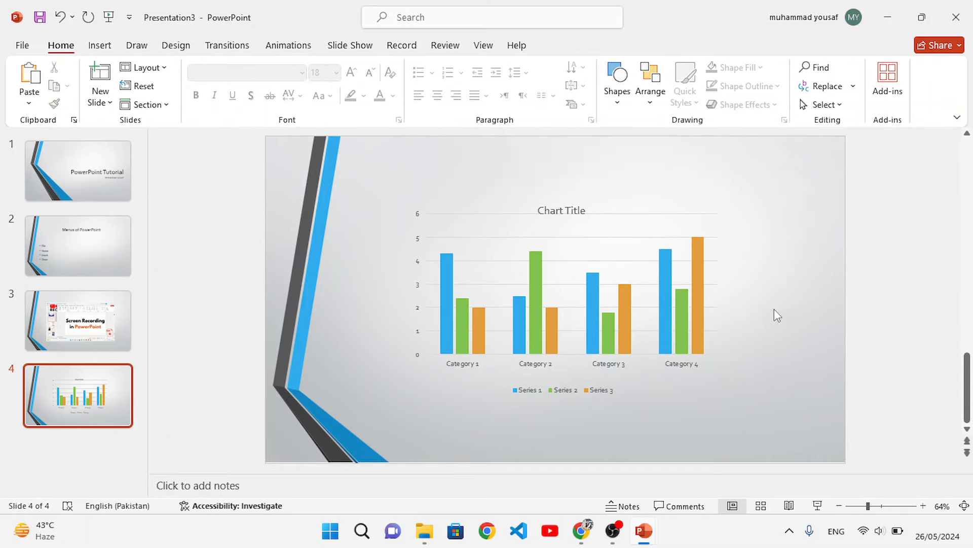
{"action": "left_click", "coordinate": [708, 547]}
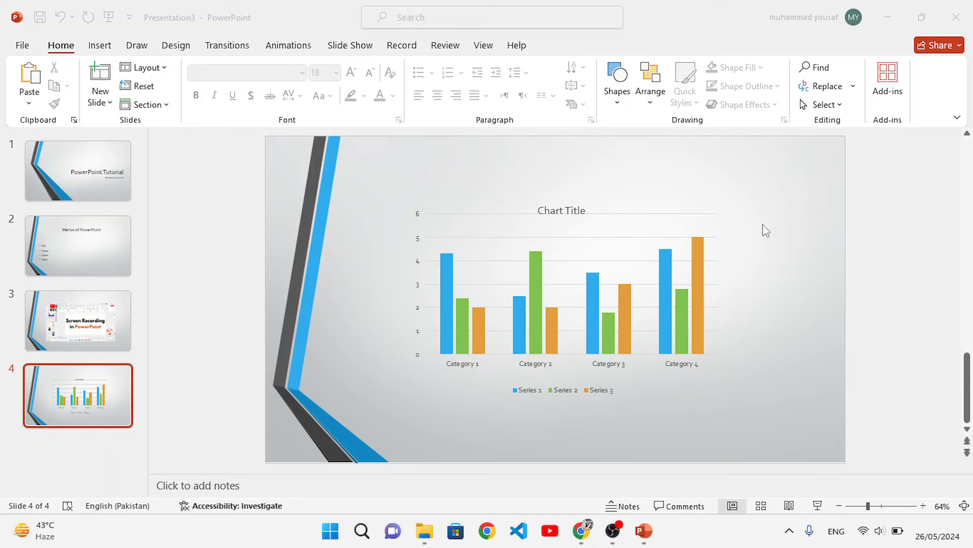
Browse the available slide transitions and apply Random Bars to slide 1
{"action": "left_click", "coordinate": [245, 53]}
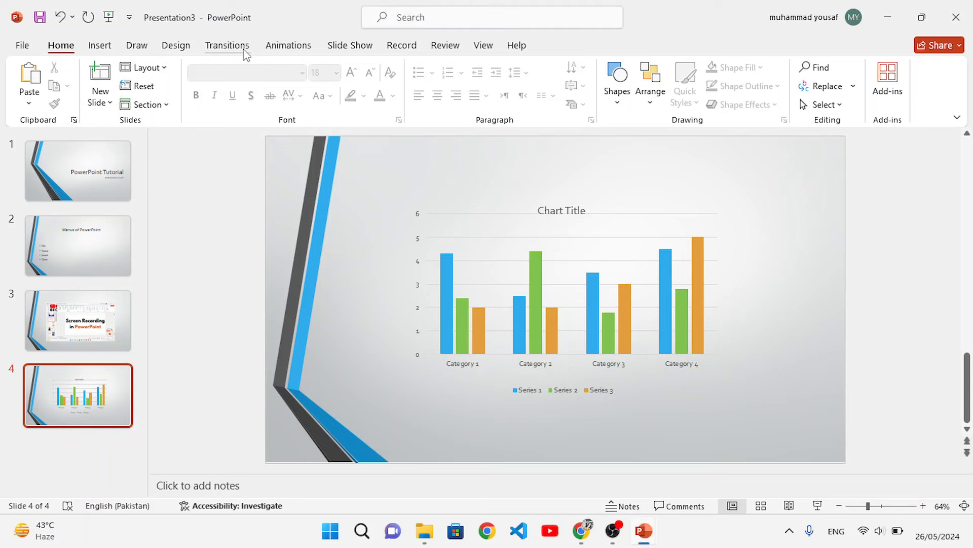
{"action": "left_click", "coordinate": [245, 51]}
{"action": "left_click", "coordinate": [78, 186]}
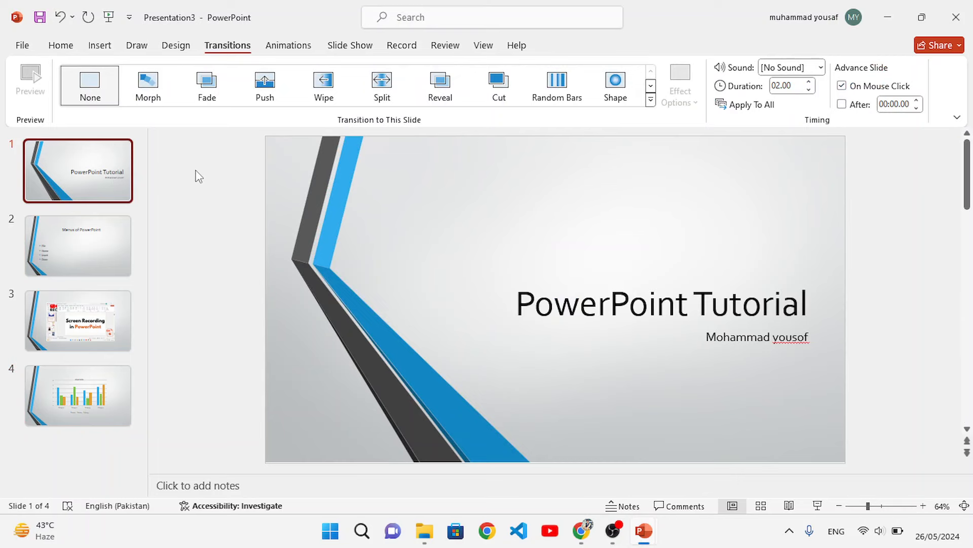
{"action": "left_click", "coordinate": [651, 101]}
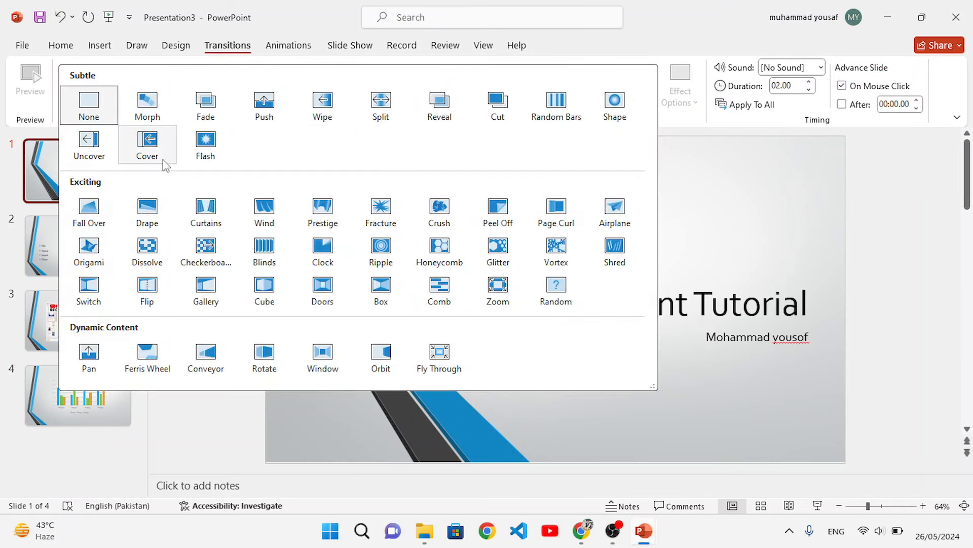
{"action": "left_click", "coordinate": [698, 182]}
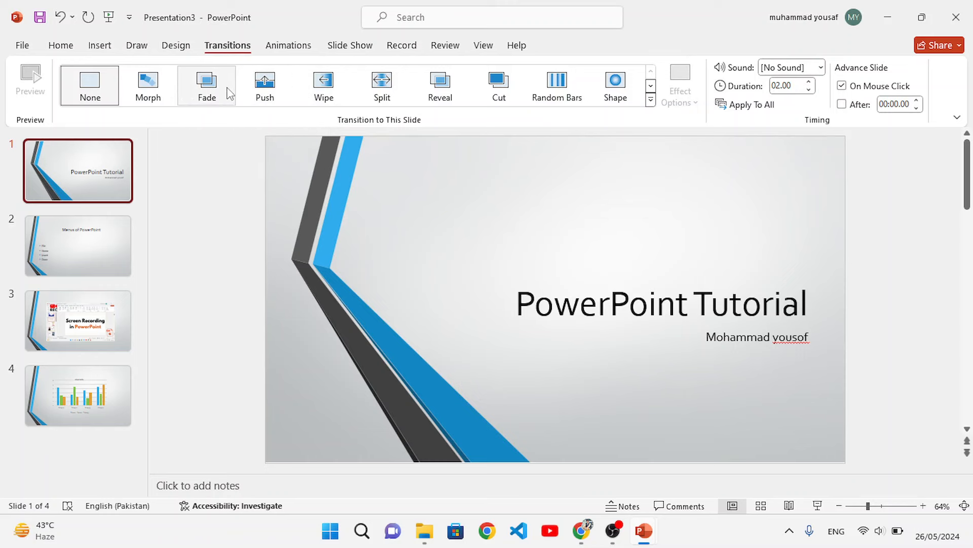
{"action": "left_click", "coordinate": [559, 97]}
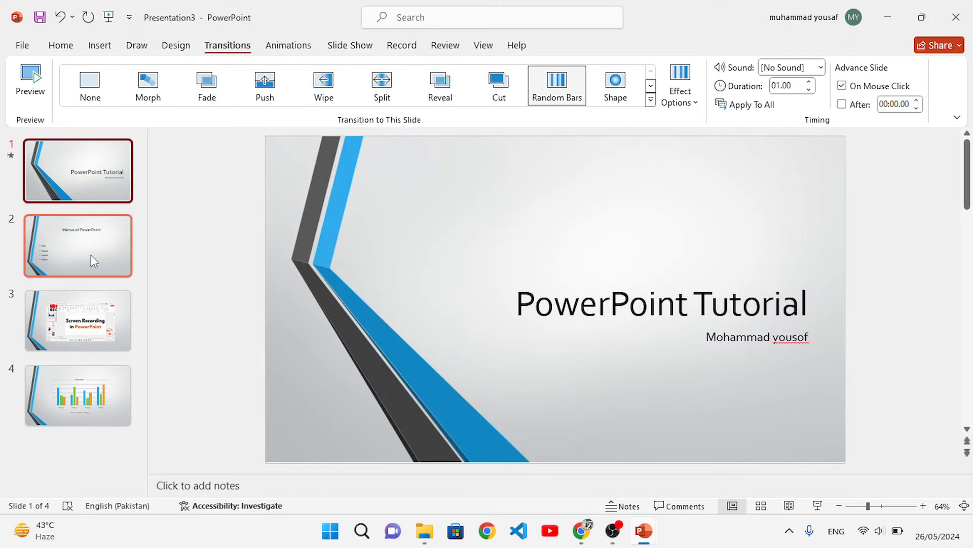
Apply the Shape transition to slide 2
{"action": "left_click", "coordinate": [69, 252]}
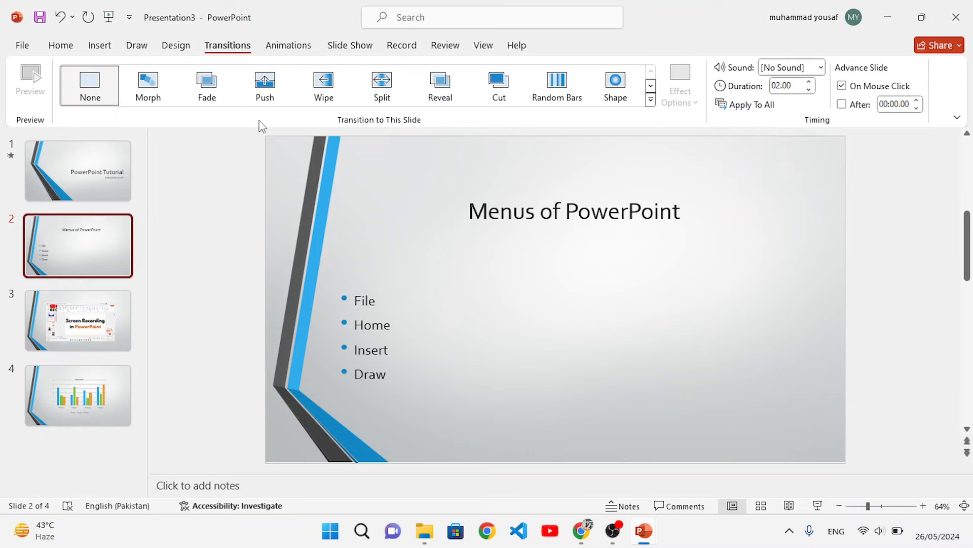
{"action": "left_click", "coordinate": [610, 105]}
Apply the Comb transition to slide 3, the slide with the screen recording picture
{"action": "left_click", "coordinate": [79, 320]}
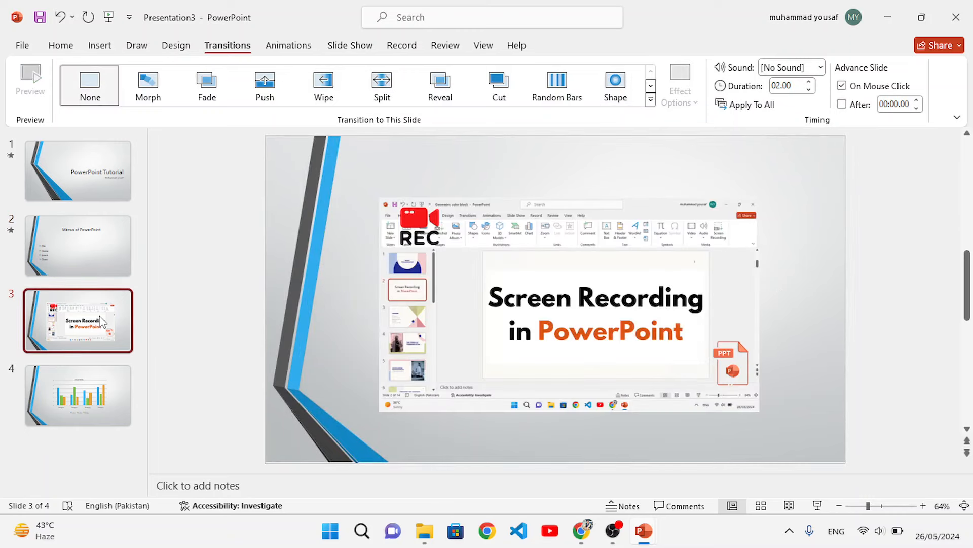
{"action": "left_click", "coordinate": [650, 100]}
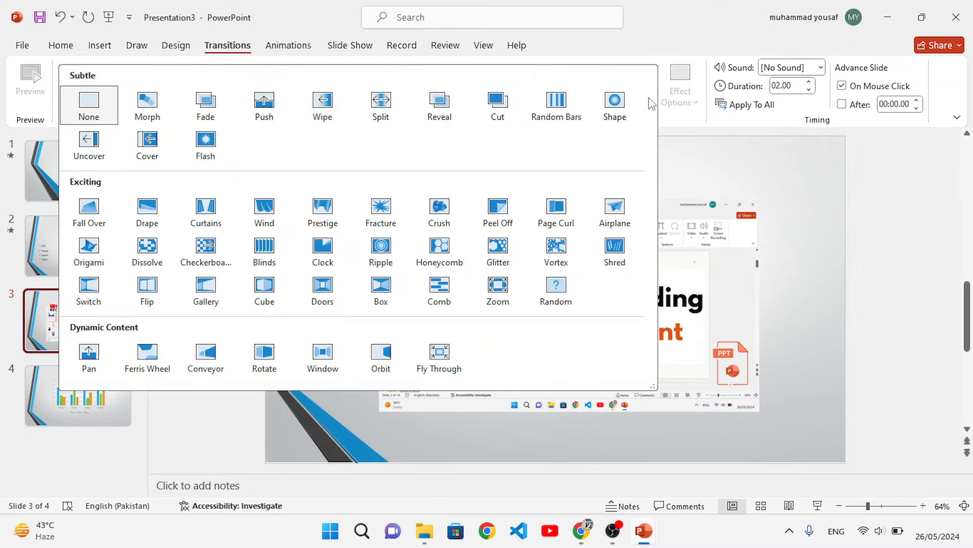
{"action": "left_click", "coordinate": [448, 303]}
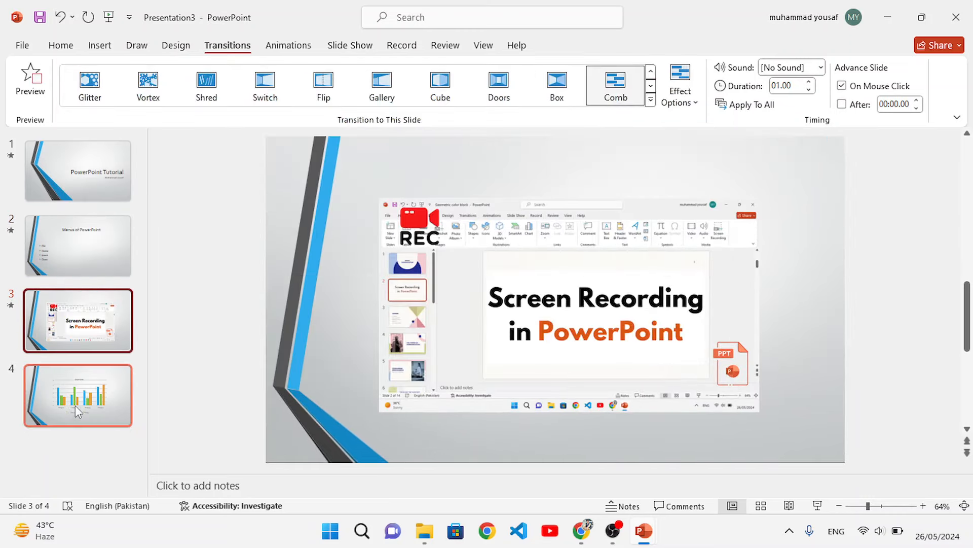
Apply the Shred transition to slide 4, the slide with the column chart
{"action": "left_click", "coordinate": [75, 405]}
{"action": "left_click", "coordinate": [650, 100]}
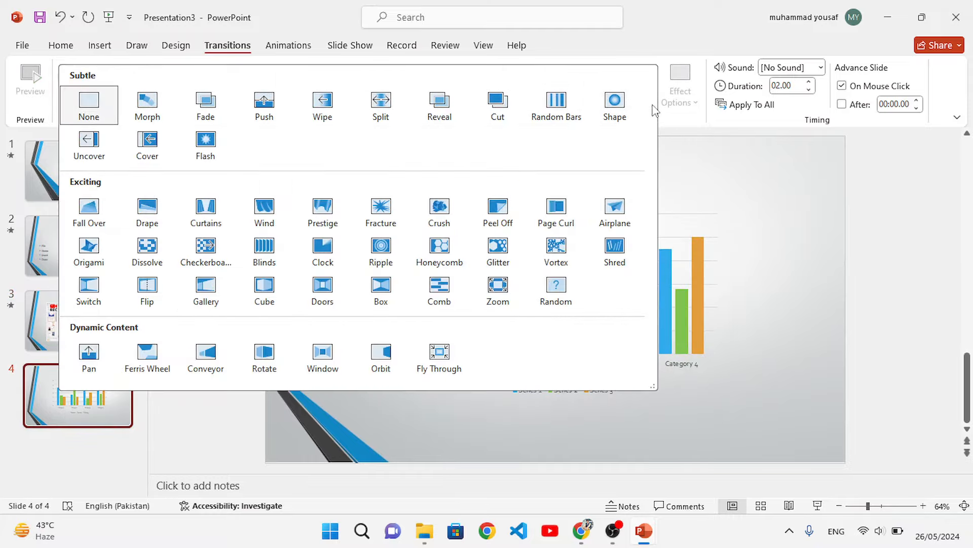
{"action": "left_click", "coordinate": [615, 263]}
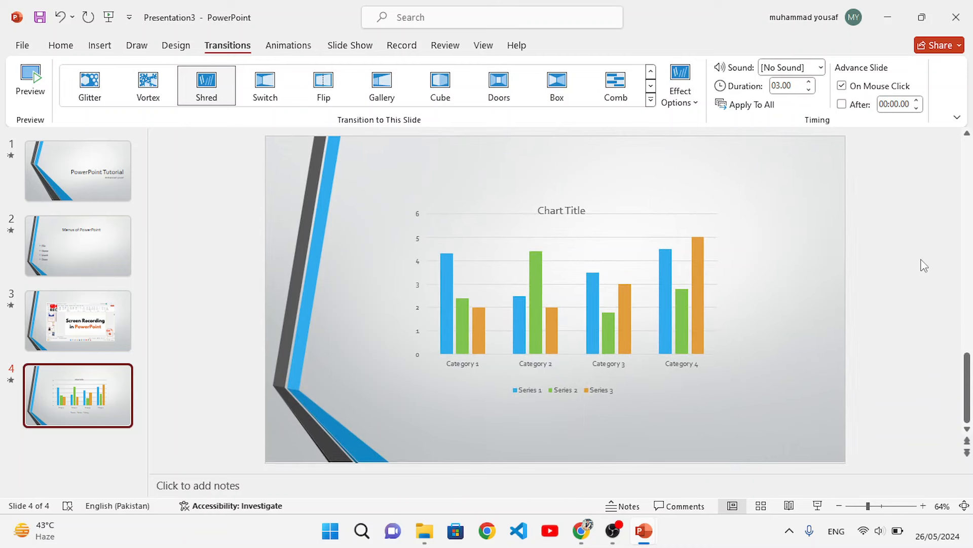
Play the slide show from the beginning, advance through all four slides to check their transitions, and return to editing
{"action": "left_click", "coordinate": [352, 47]}
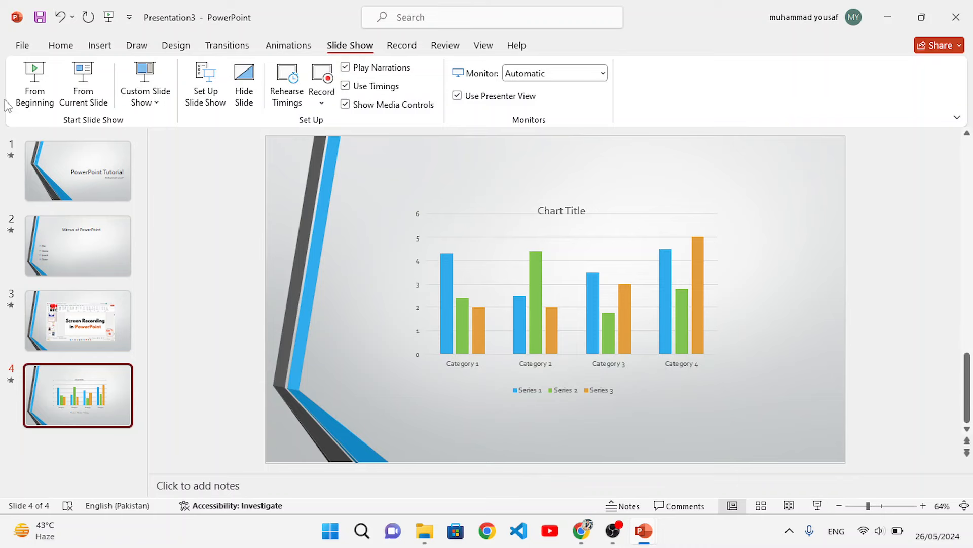
{"action": "left_click", "coordinate": [35, 99]}
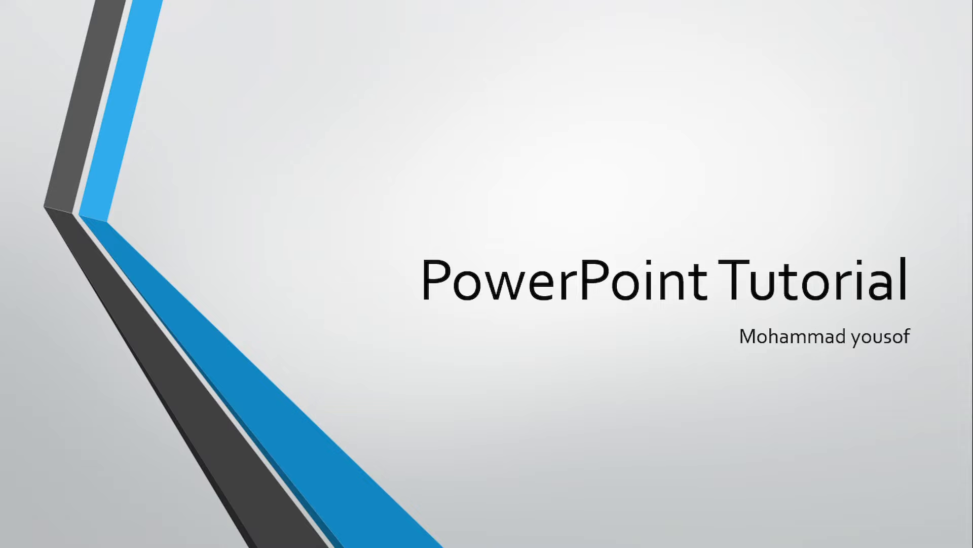
{"action": "key", "text": "Right"}
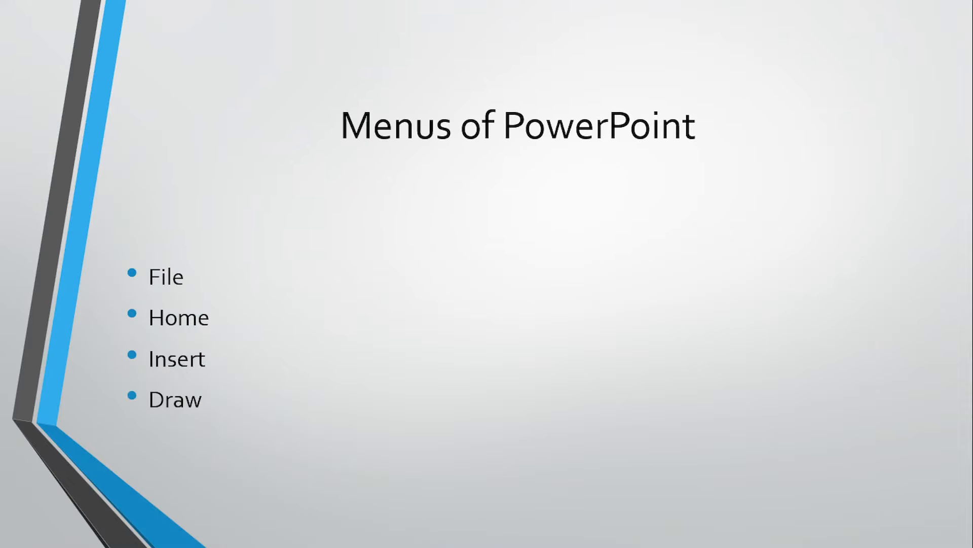
{"action": "key", "text": "Right"}
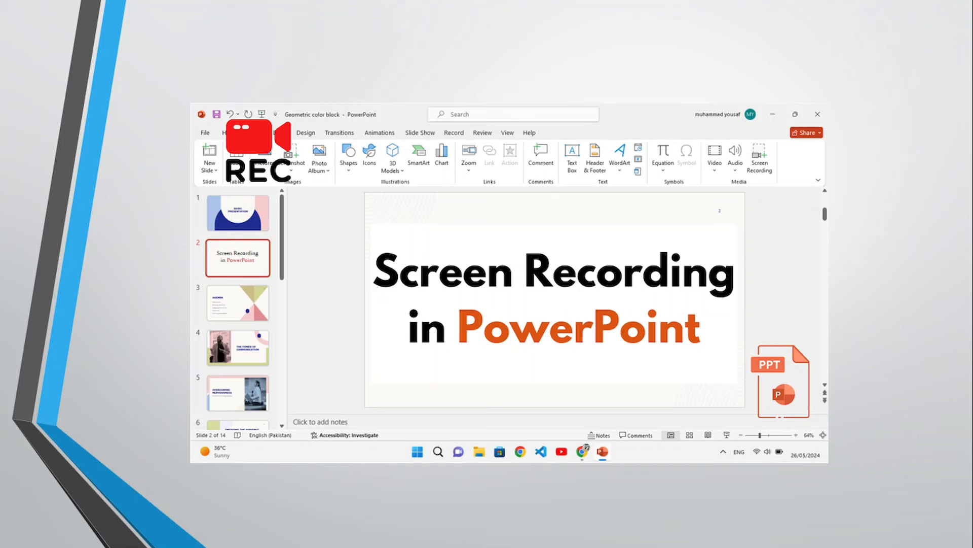
{"action": "key", "text": "Right"}
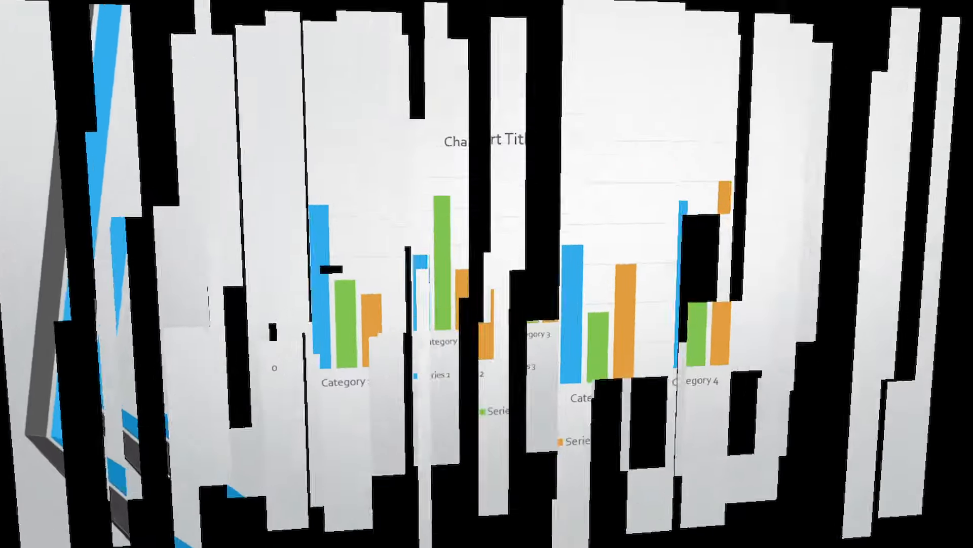
{"action": "key", "text": "Right"}
{"action": "key", "text": "Right"}
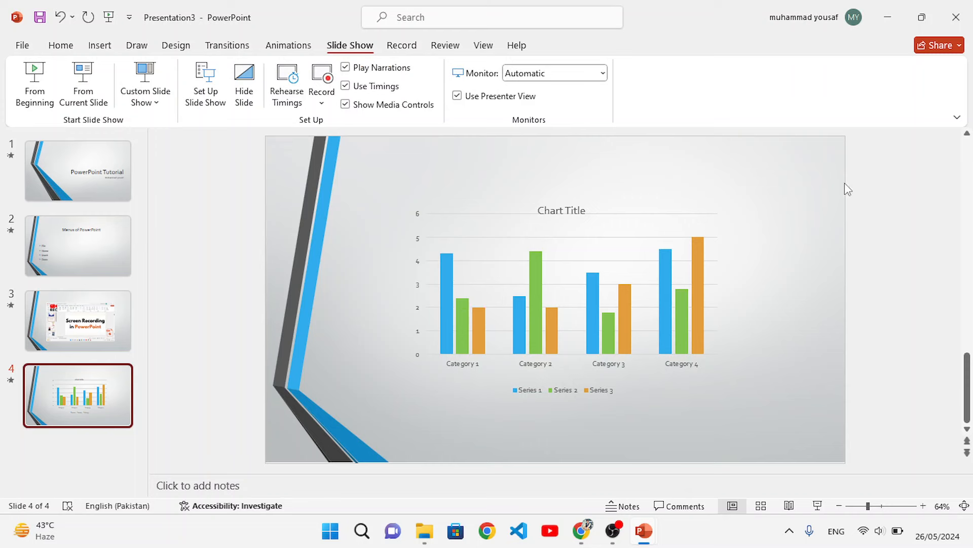
{"action": "left_click", "coordinate": [699, 541]}
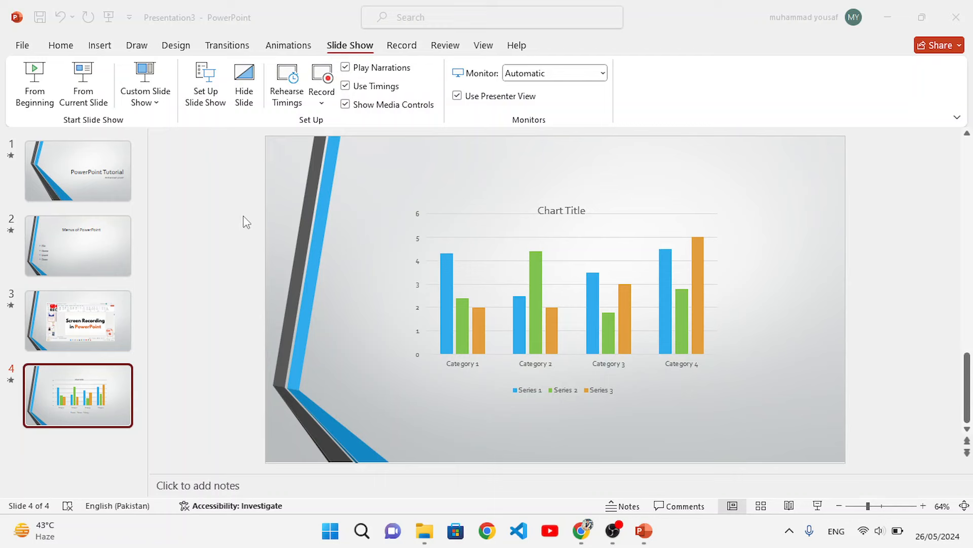
Save the presentation in this PC's Documents folder as PowerPoint Tutorial.pptx, keeping the PowerPoint Presentation (*.pptx) file type
{"action": "left_click", "coordinate": [22, 46]}
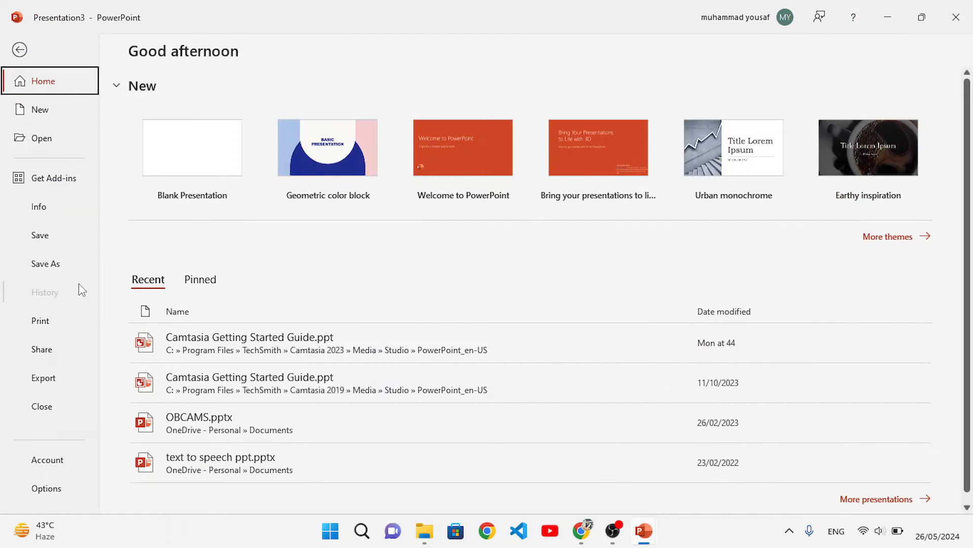
{"action": "left_click", "coordinate": [45, 263]}
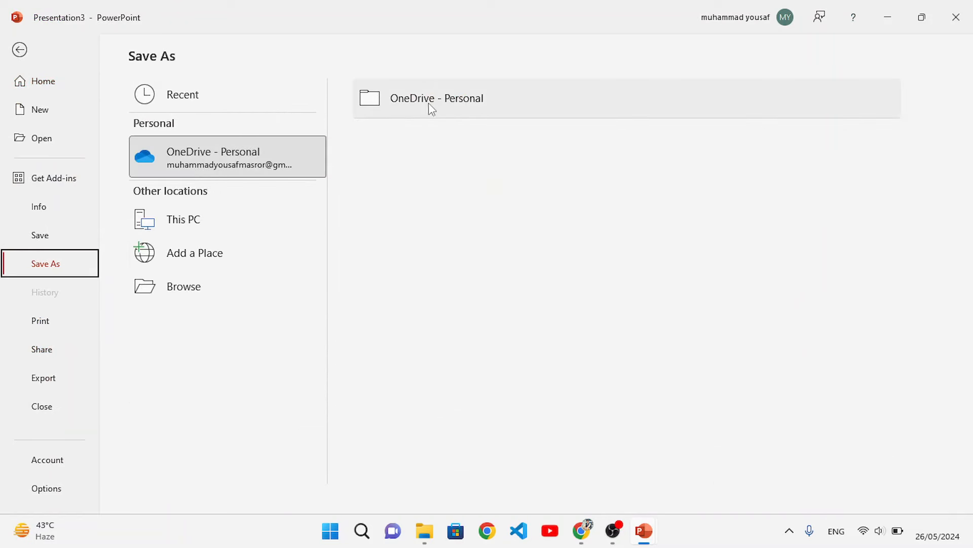
{"action": "left_click", "coordinate": [205, 231]}
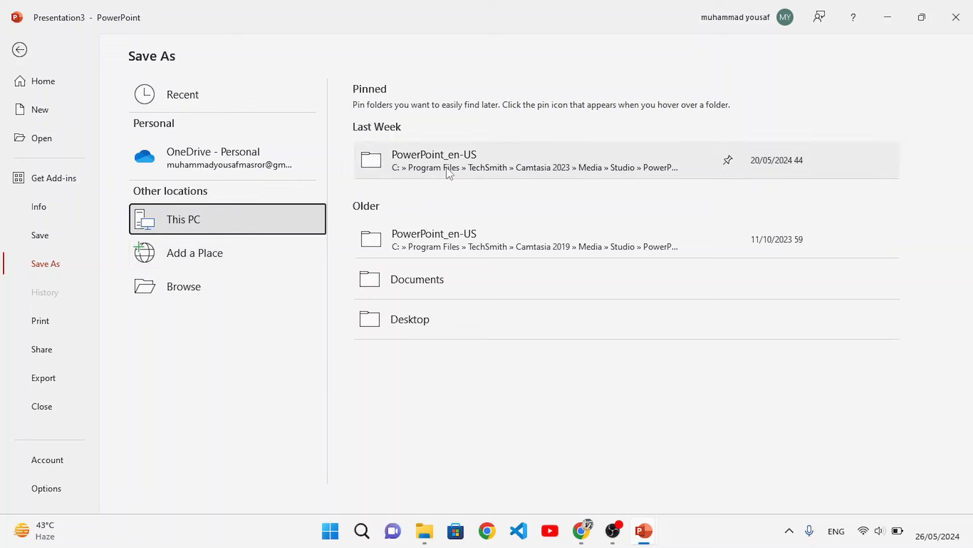
{"action": "left_click", "coordinate": [448, 288]}
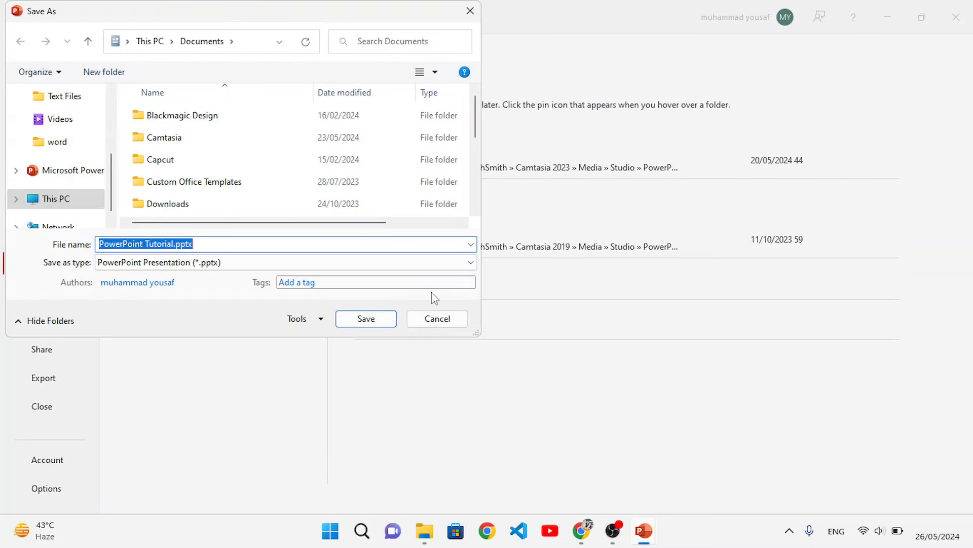
{"action": "left_click", "coordinate": [200, 263]}
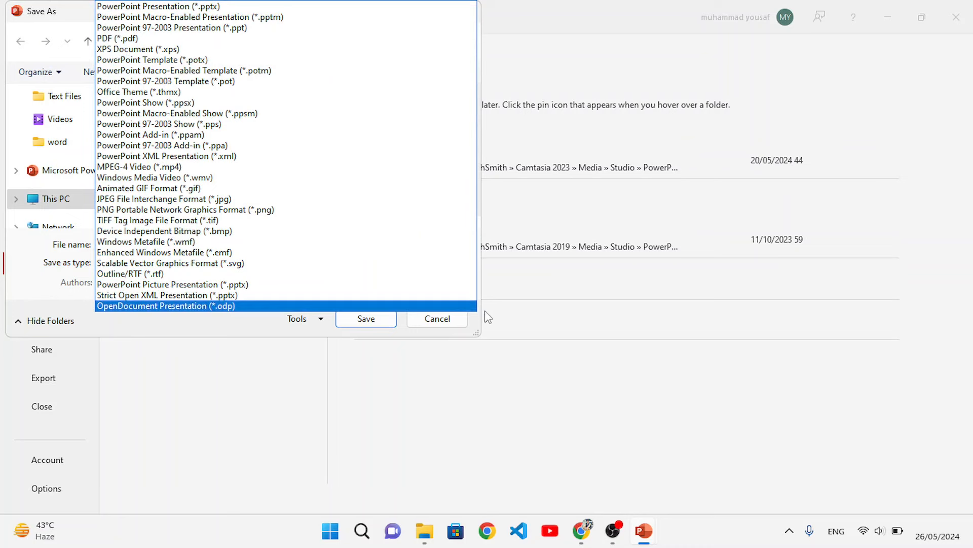
{"action": "left_click", "coordinate": [196, 322]}
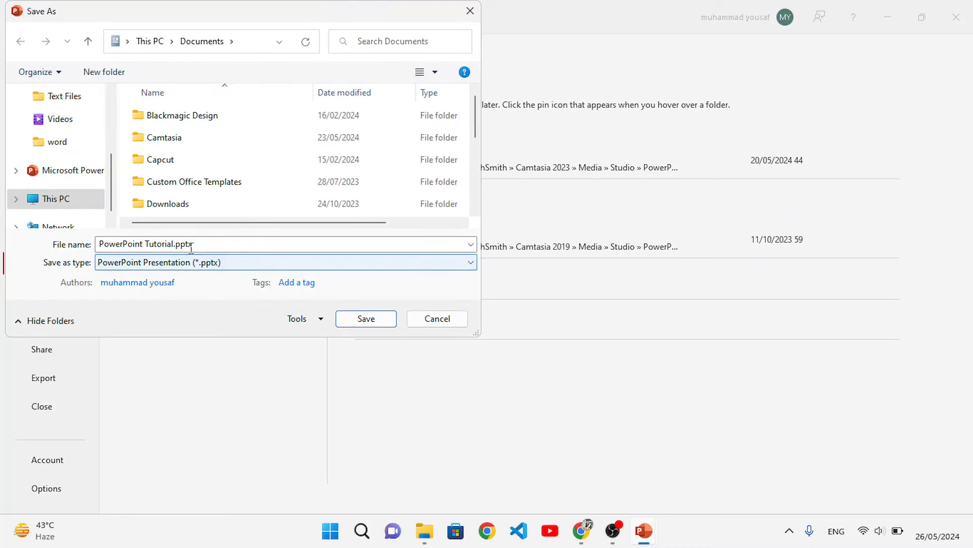
{"action": "left_click", "coordinate": [212, 244]}
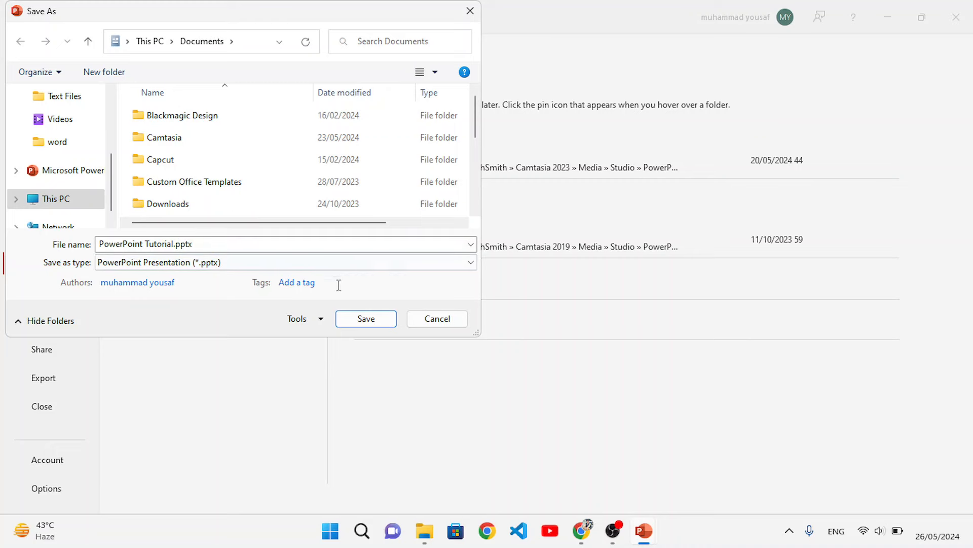
{"action": "left_click", "coordinate": [365, 322]}
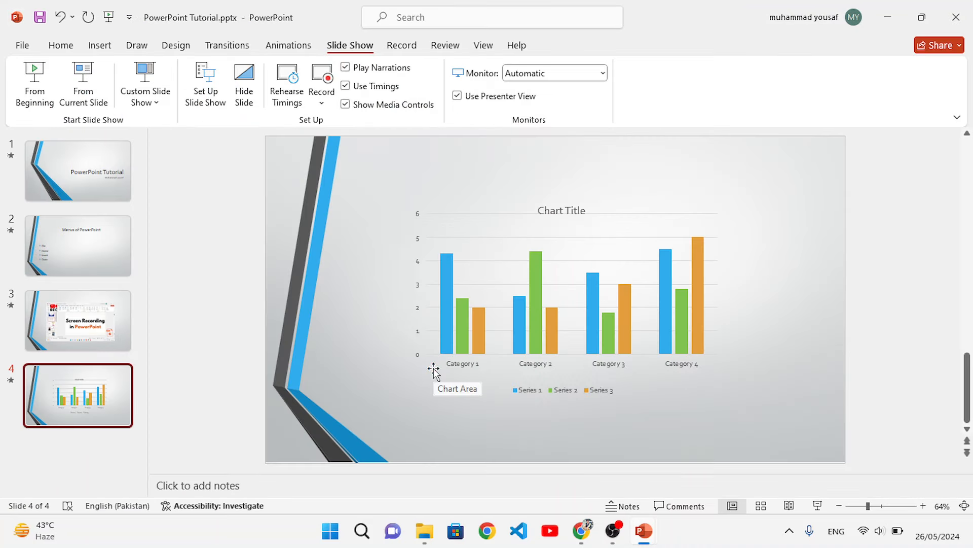
Close the saved presentation, minimize the browser window behind it, and close the remaining blank presentation
{"action": "left_click", "coordinate": [957, 17]}
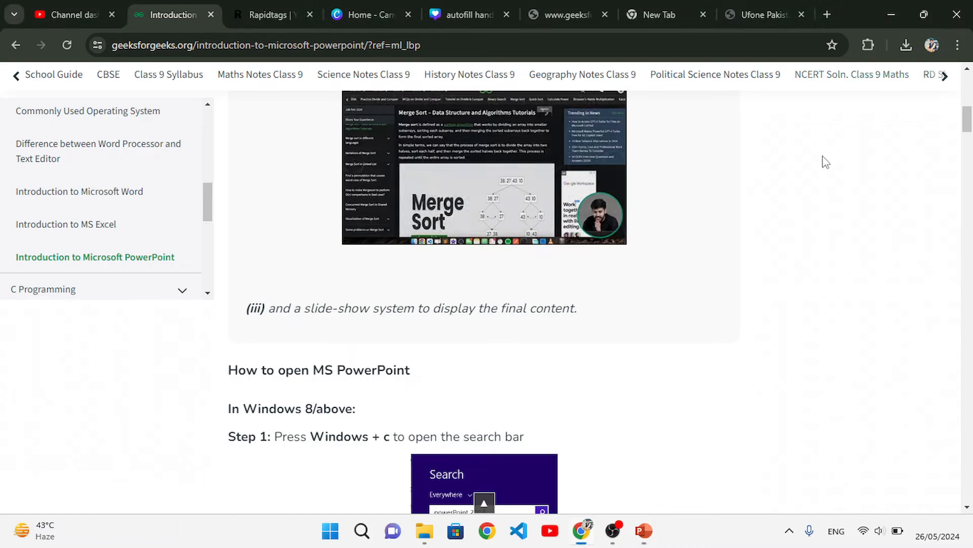
{"action": "left_click", "coordinate": [892, 14]}
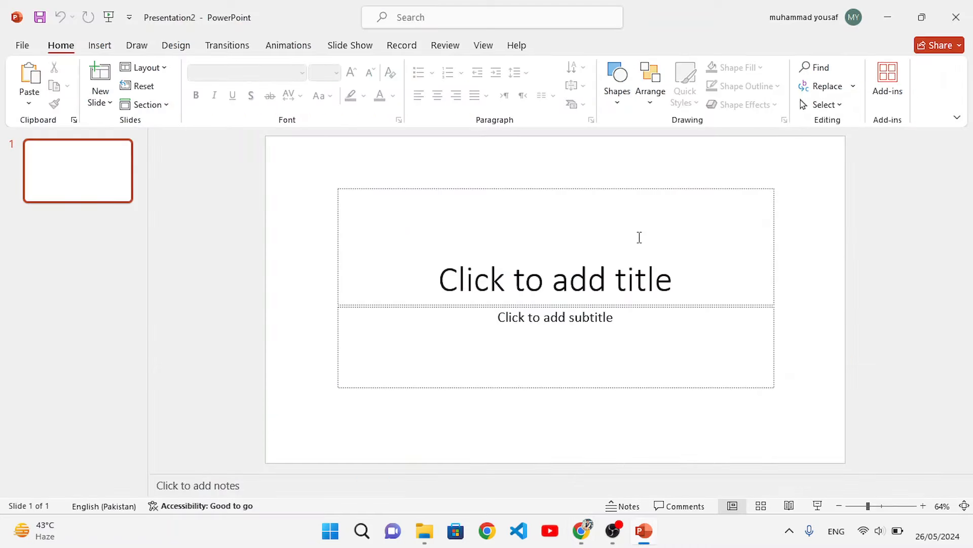
{"action": "left_click", "coordinate": [956, 16]}
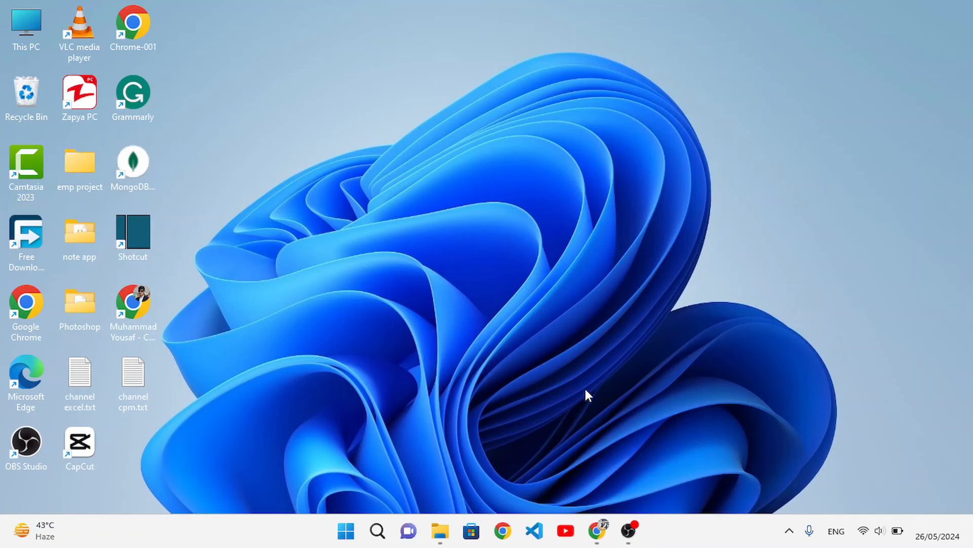